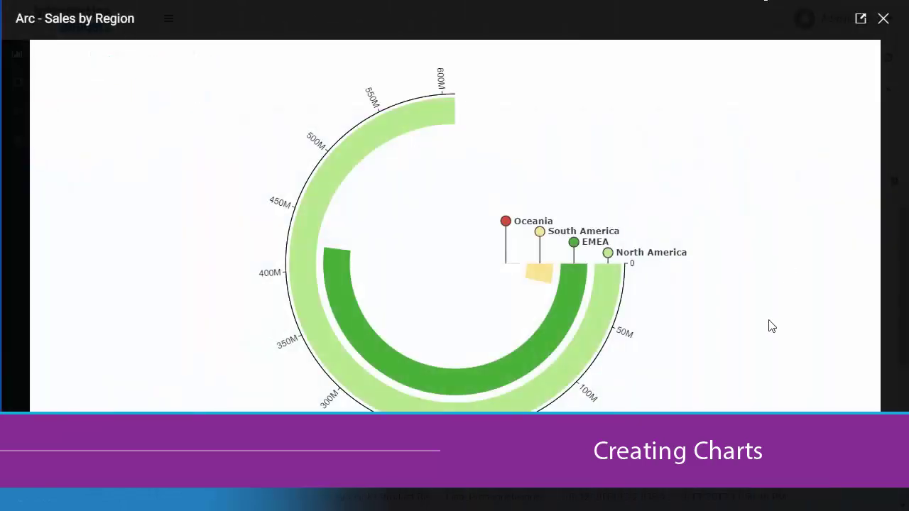
Browse the Retail Samples Charts folder and bring up actions for the Arc - Sales by Region chart
mouse_move(599, 330)
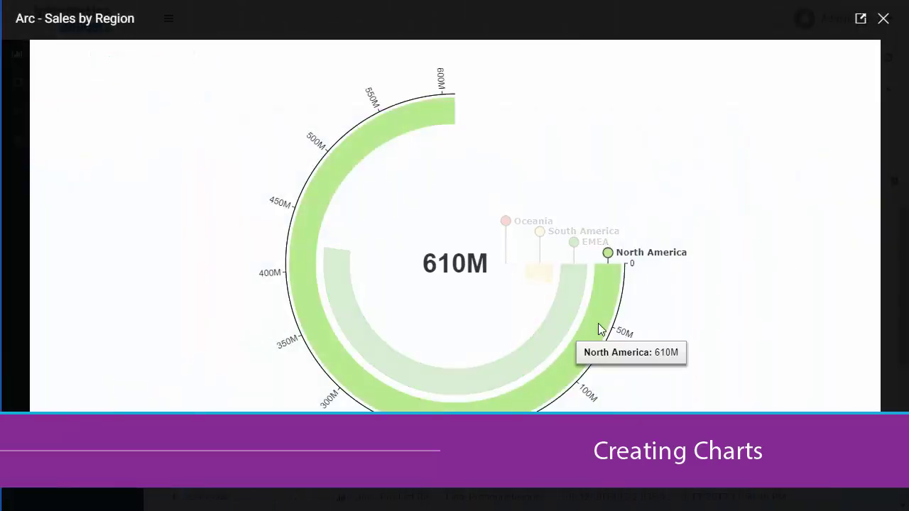
mouse_move(567, 313)
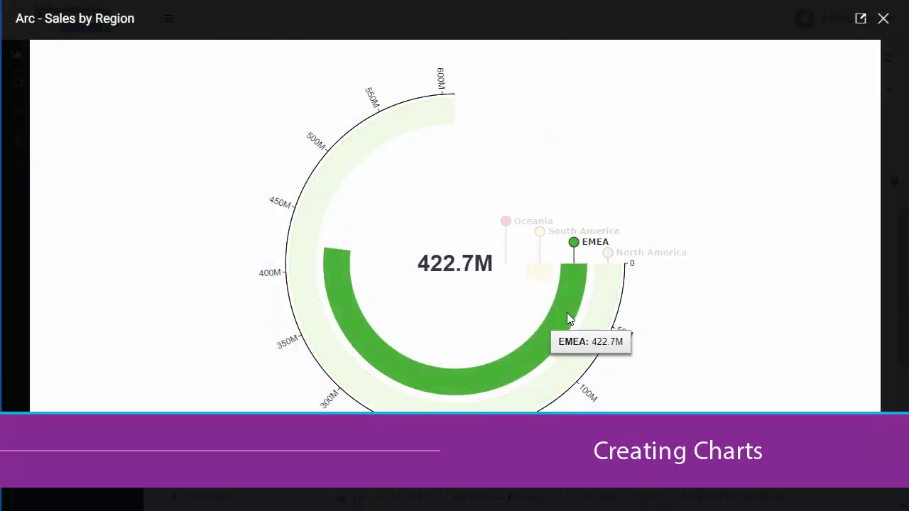
mouse_move(544, 264)
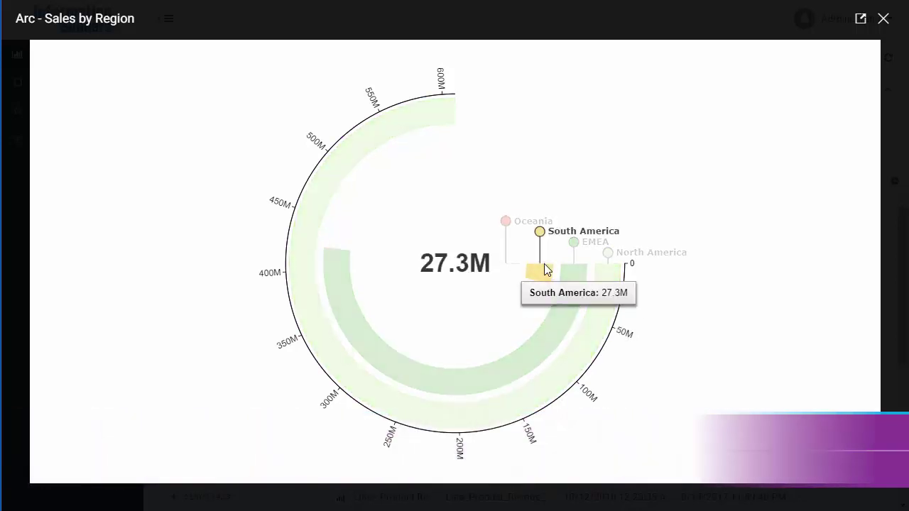
mouse_move(515, 265)
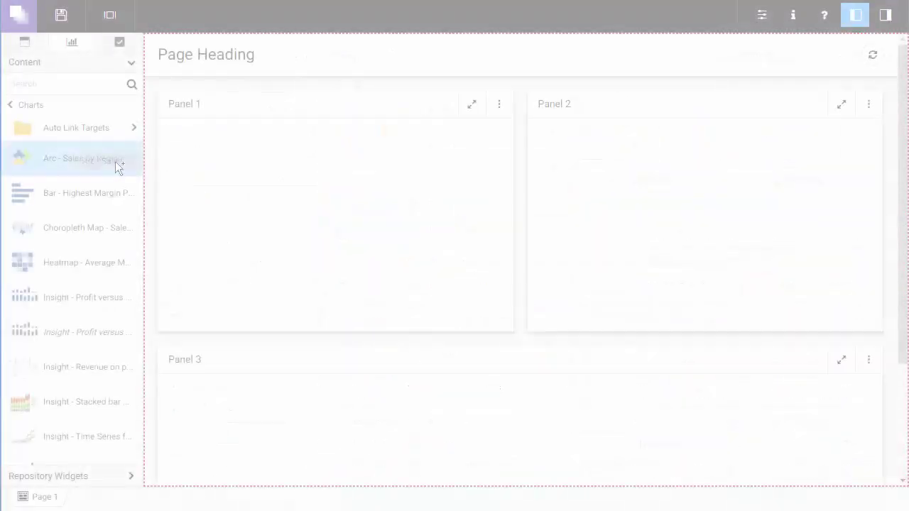
left_click_drag(115, 162, 298, 194)
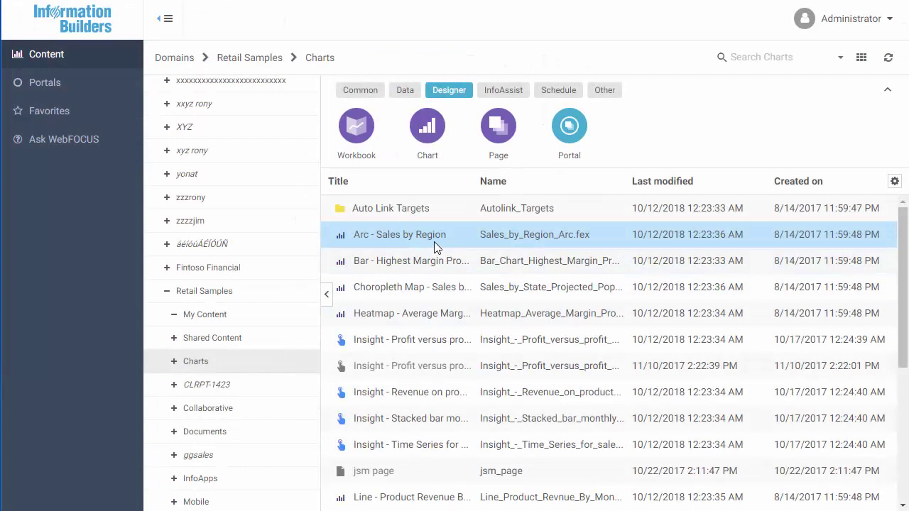
right_click(434, 242)
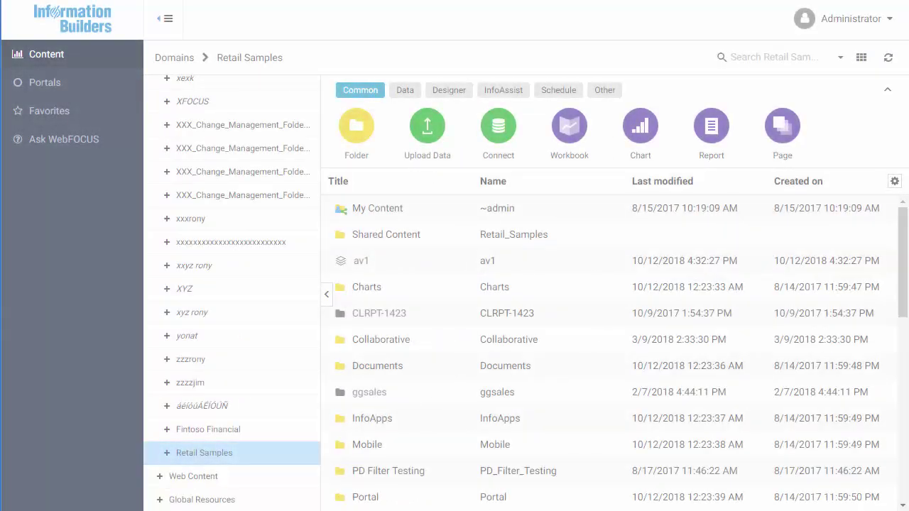
Create a new Designer chart using wf_retail_lite.mas from the server data files
left_click(451, 90)
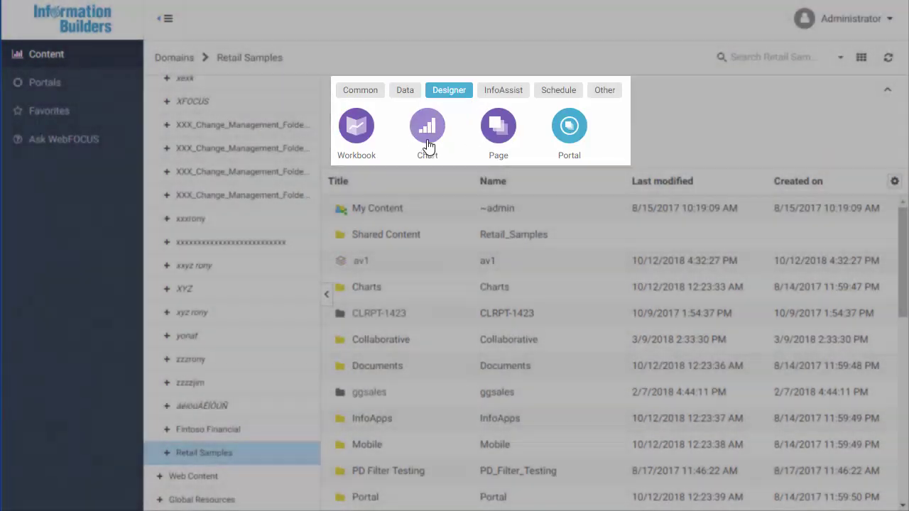
left_click(428, 146)
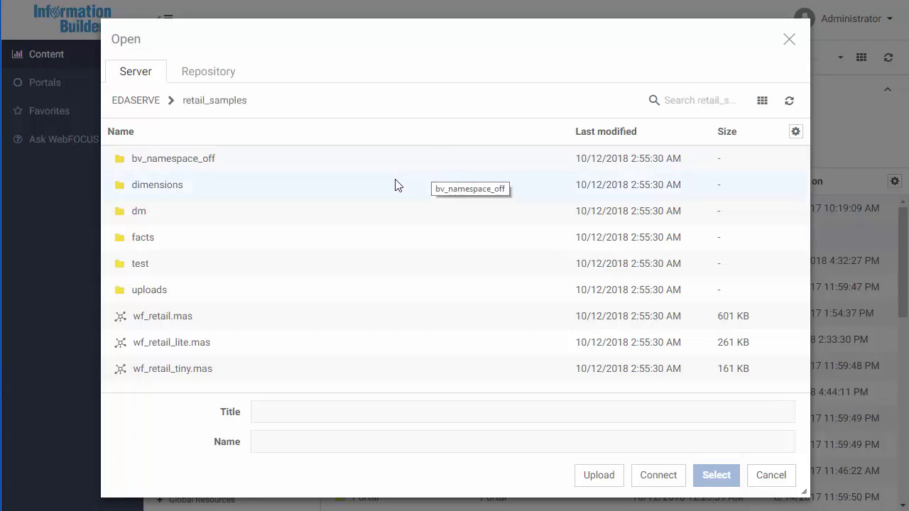
left_click(224, 76)
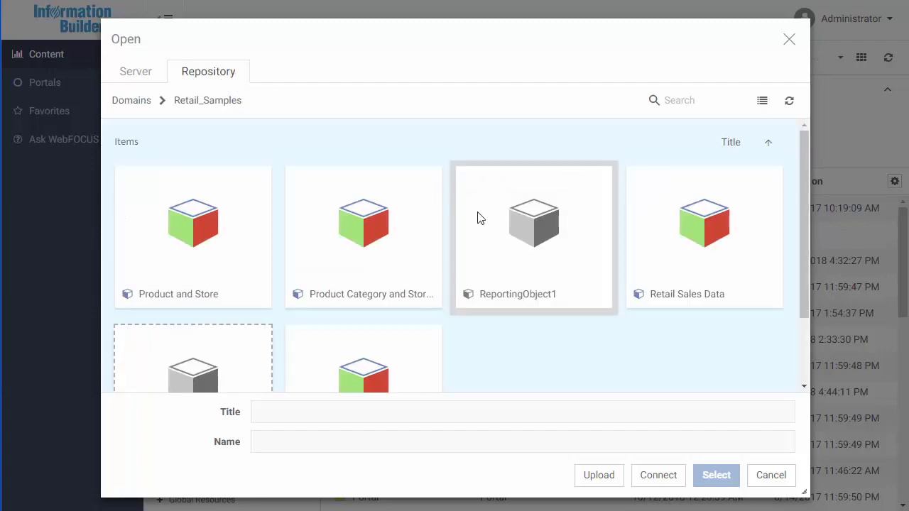
left_click(135, 74)
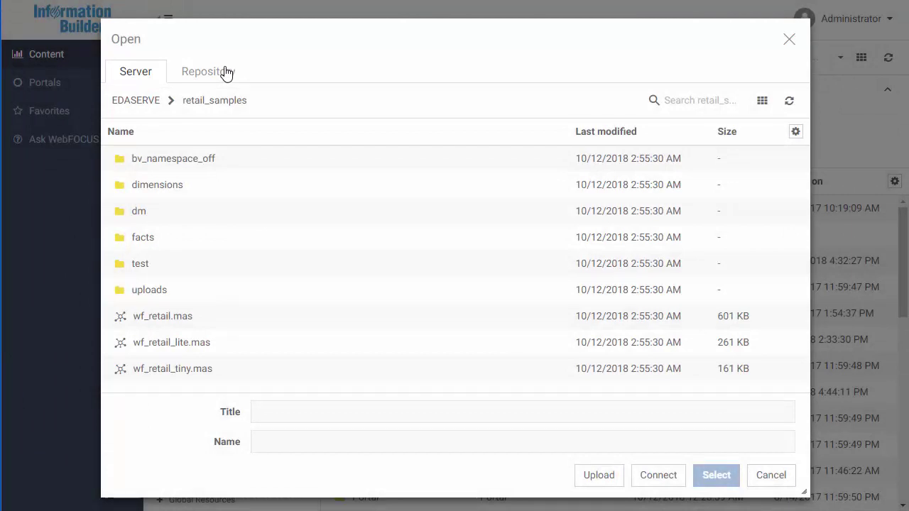
left_click(202, 344)
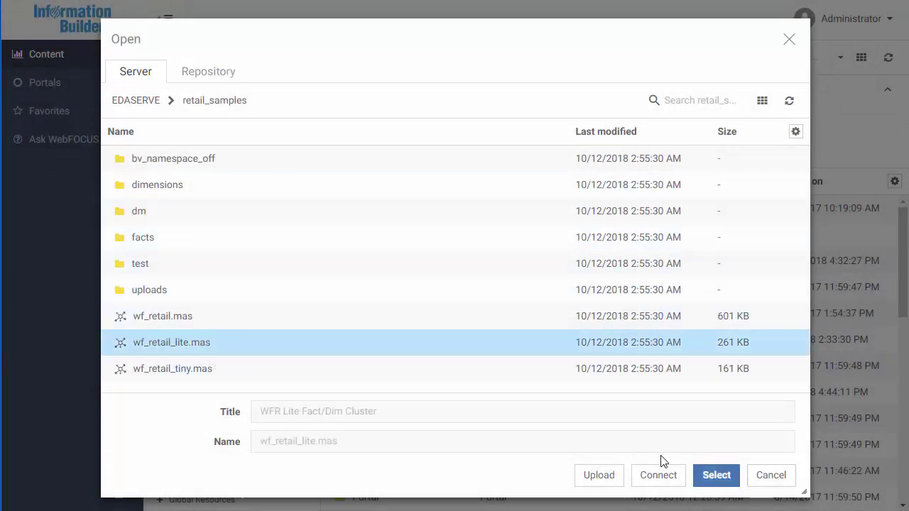
left_click(724, 475)
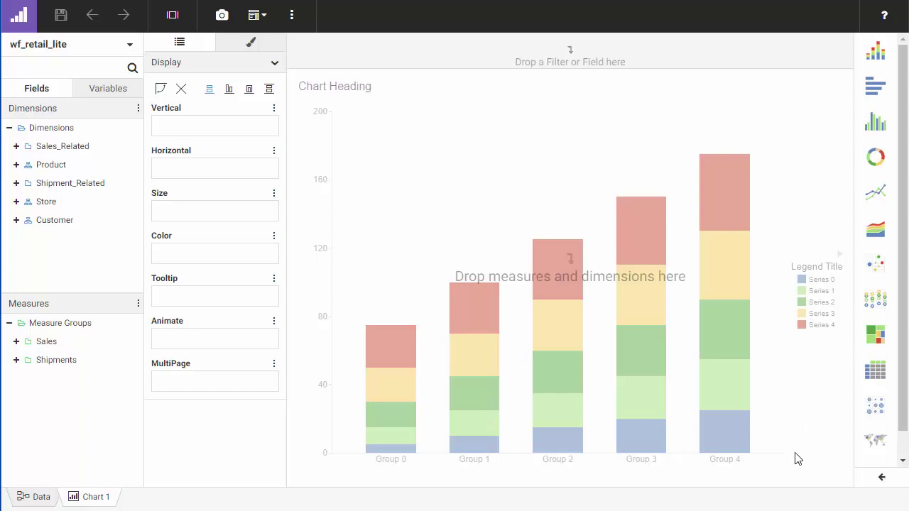
Plot Cost of Goods against Product,Category on the horizontal axis
left_click(17, 165)
left_click_drag(62, 186, 490, 195)
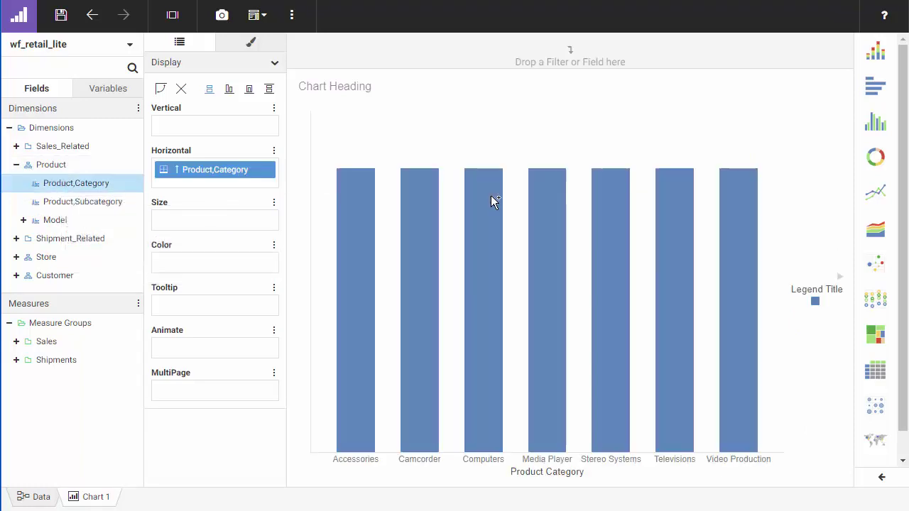
left_click(16, 341)
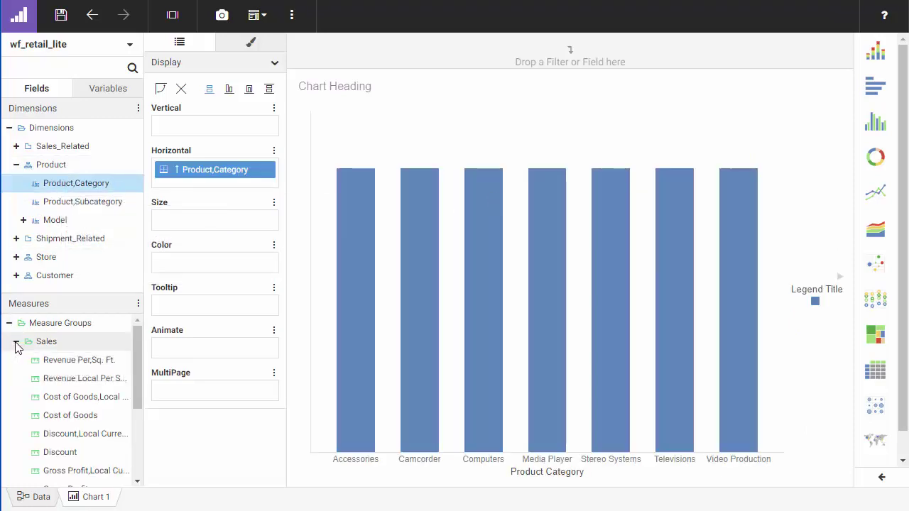
left_click(64, 423)
left_click_drag(65, 424, 200, 128)
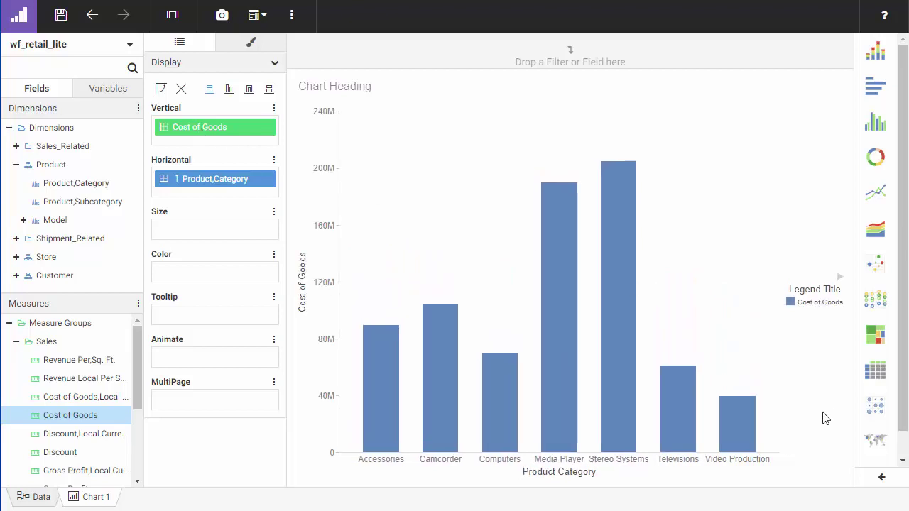
key("Down")
key("Down")
Switch to a line chart, add Gross Profit as a second line, and browse the chart type gallery
left_click(875, 191)
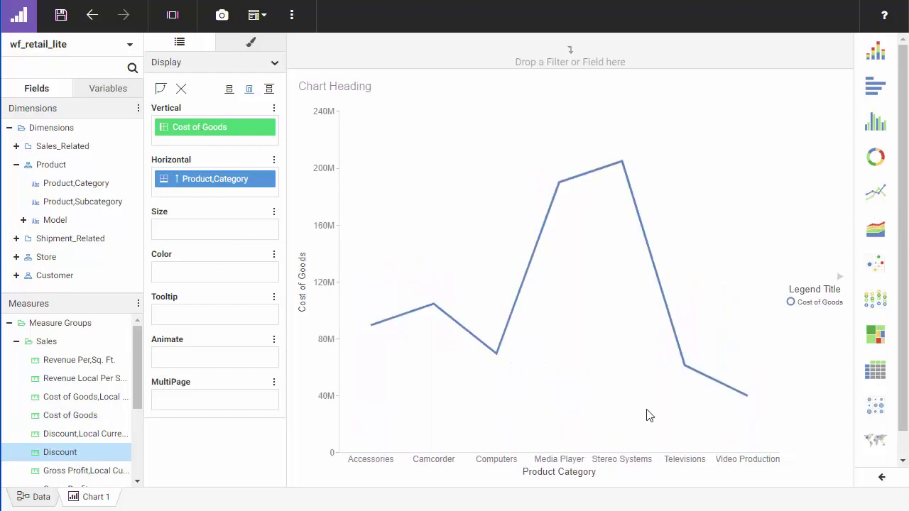
scroll(137, 397, "down", 2)
left_click_drag(138, 398, 138, 414)
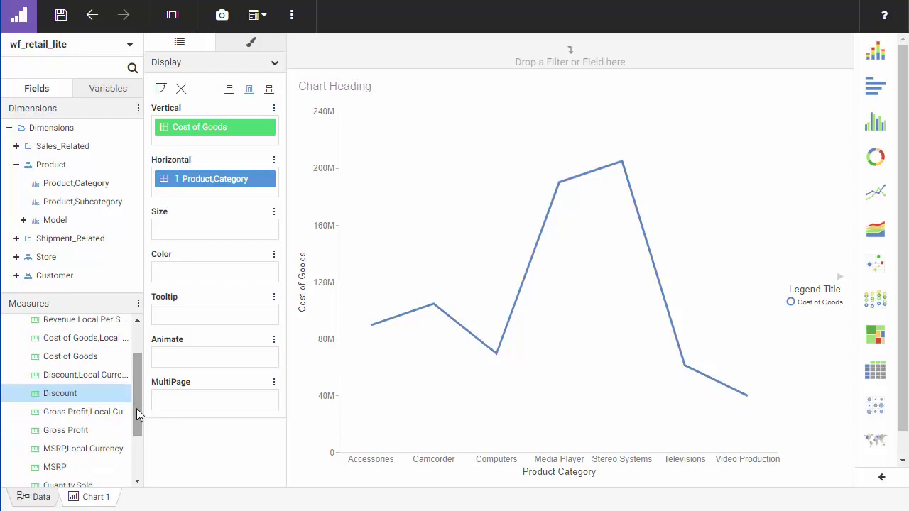
double_click(65, 431)
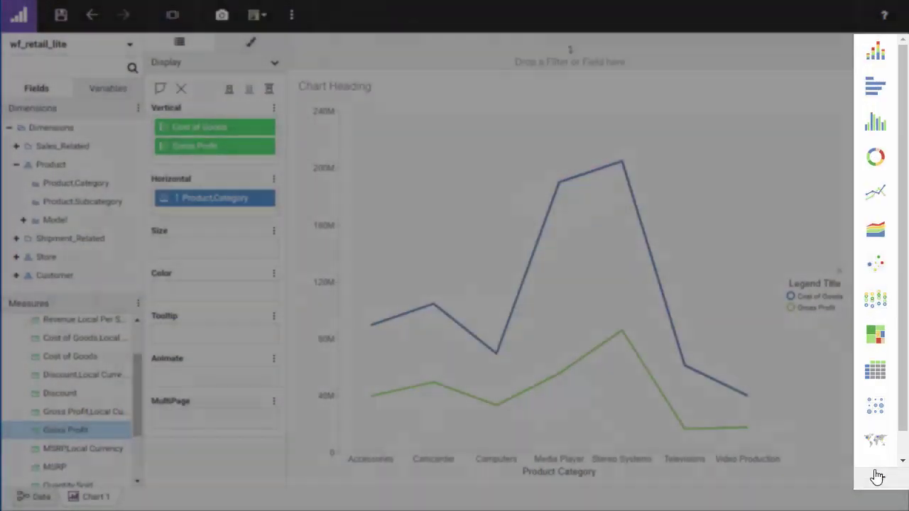
left_click(882, 477)
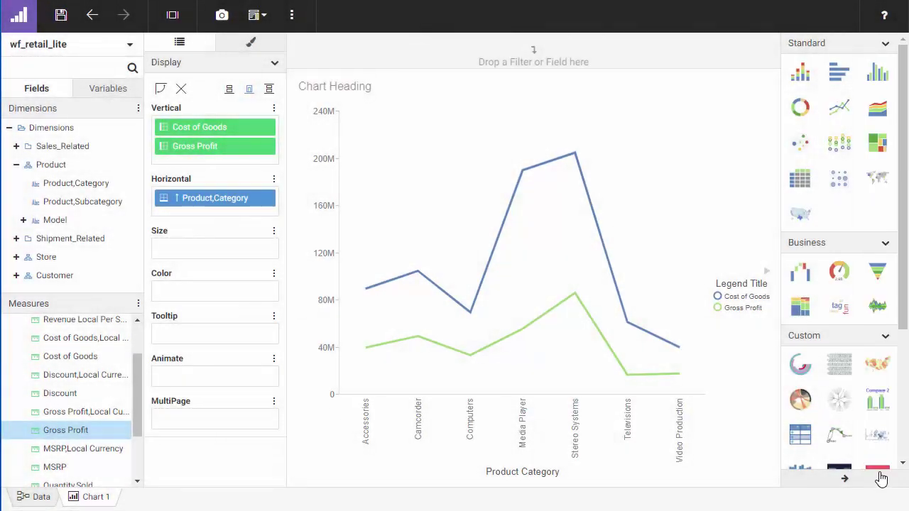
mouse_move(903, 300)
left_mouse_down()
mouse_move(903, 448)
mouse_move(899, 308)
left_mouse_up()
left_click(849, 481)
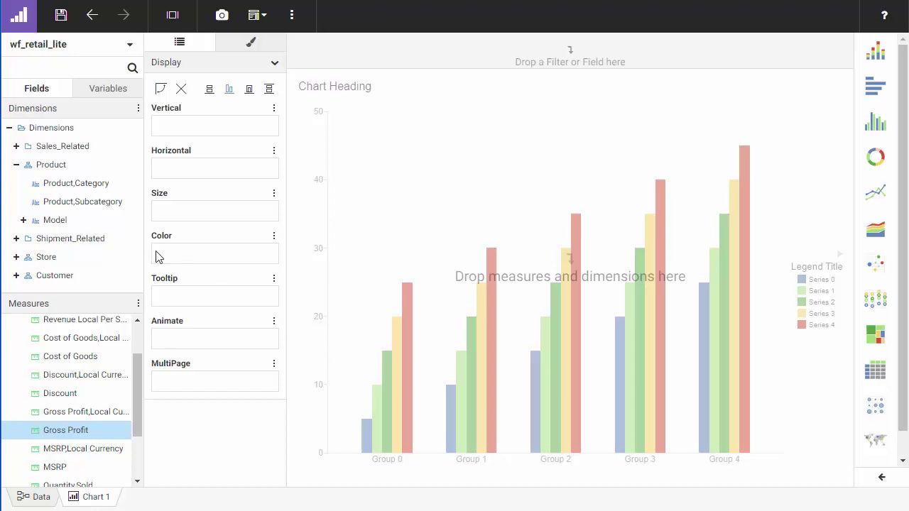
Put Product,Category on the horizontal axis and add Gross Profit and Cost of Goods as bar values
double_click(81, 185)
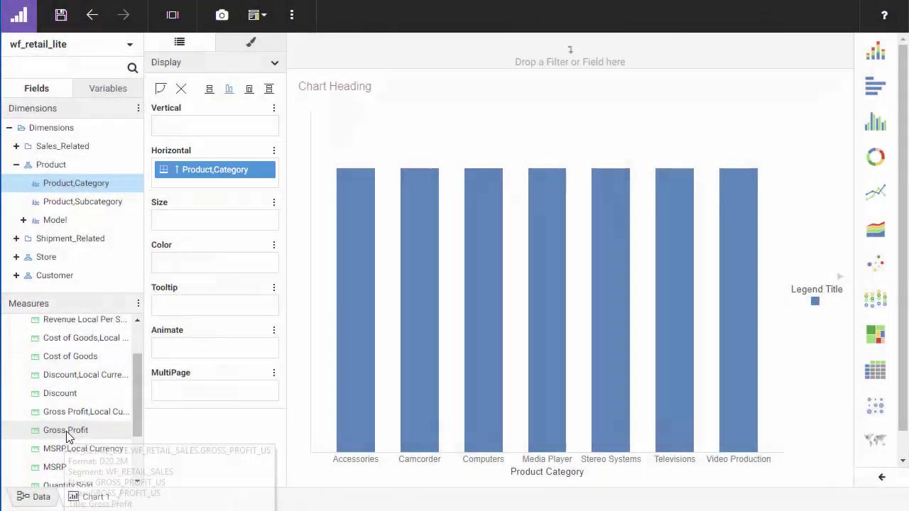
left_click_drag(69, 430, 186, 127)
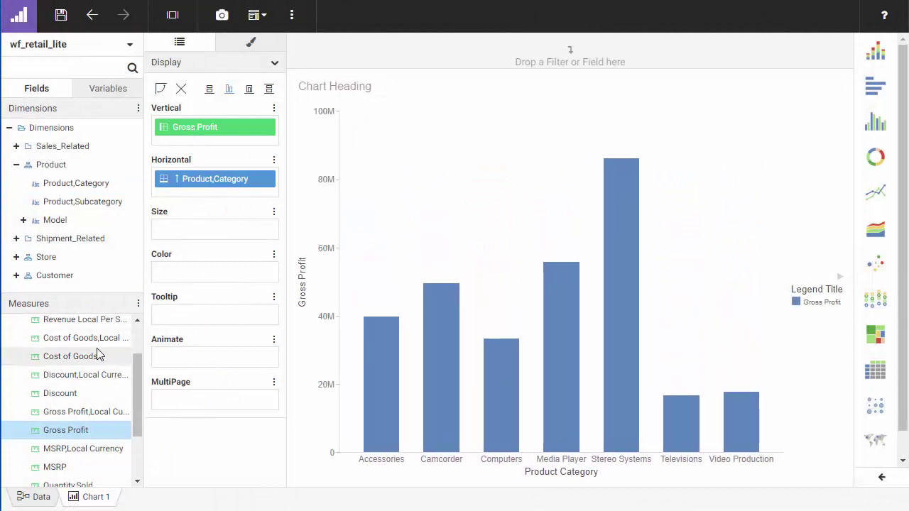
left_click_drag(92, 356, 503, 218)
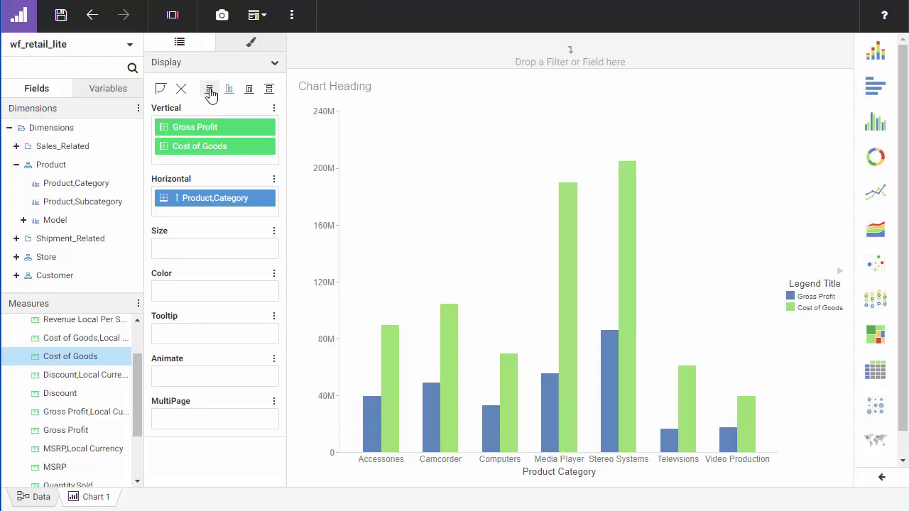
Try the overlapping, stacked and percent bar layouts, ending on the side-by-side layout
left_click(210, 91)
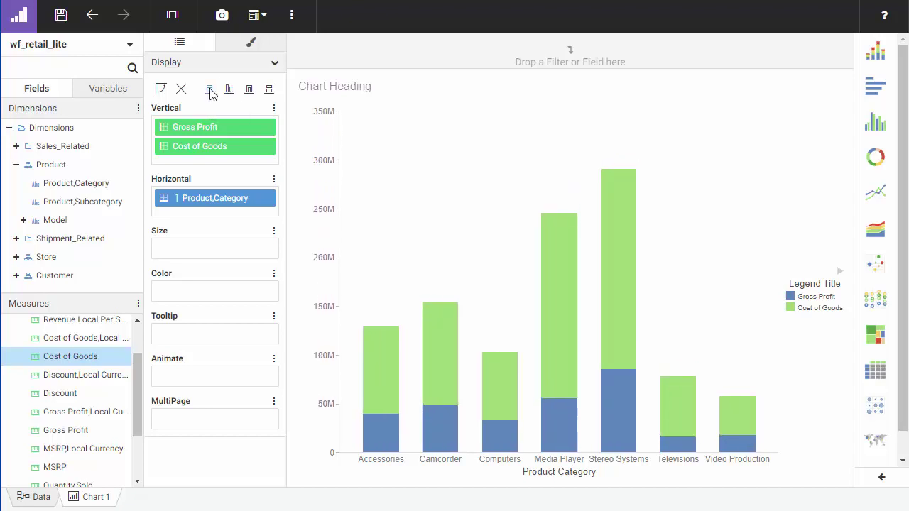
left_click(232, 94)
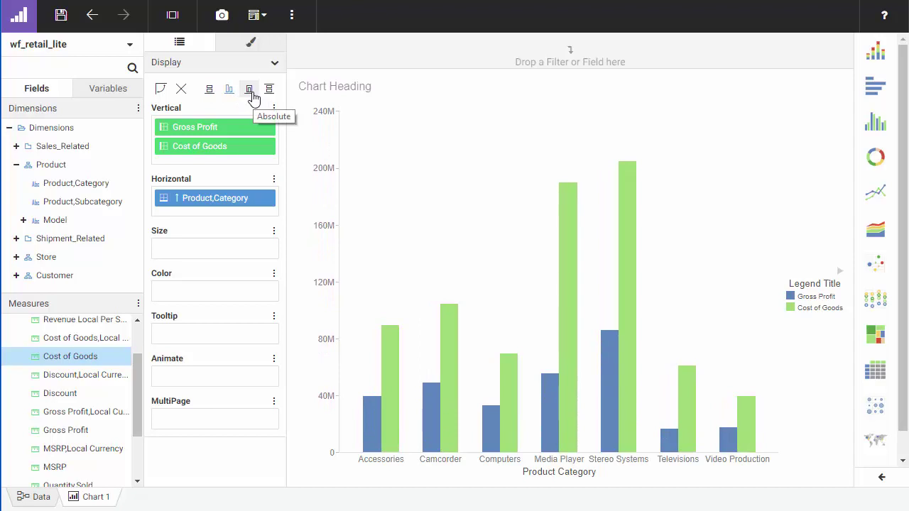
left_click(252, 93)
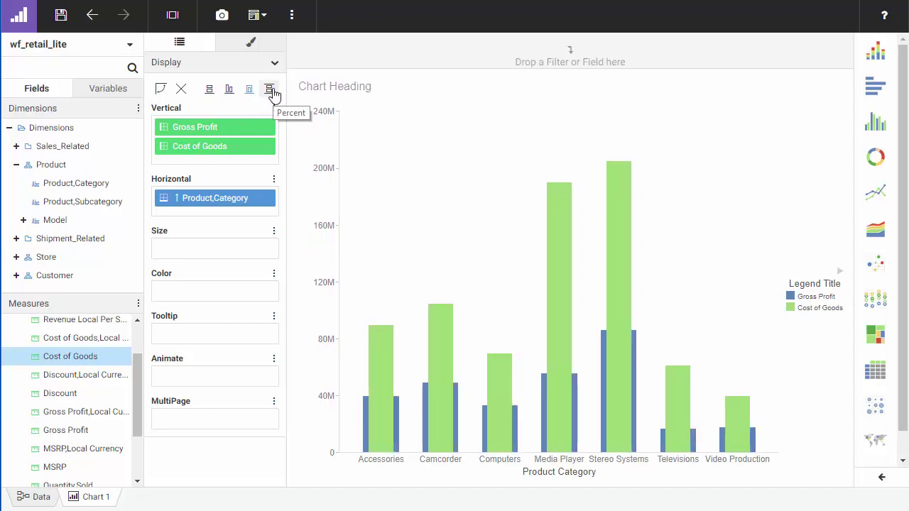
left_click(271, 91)
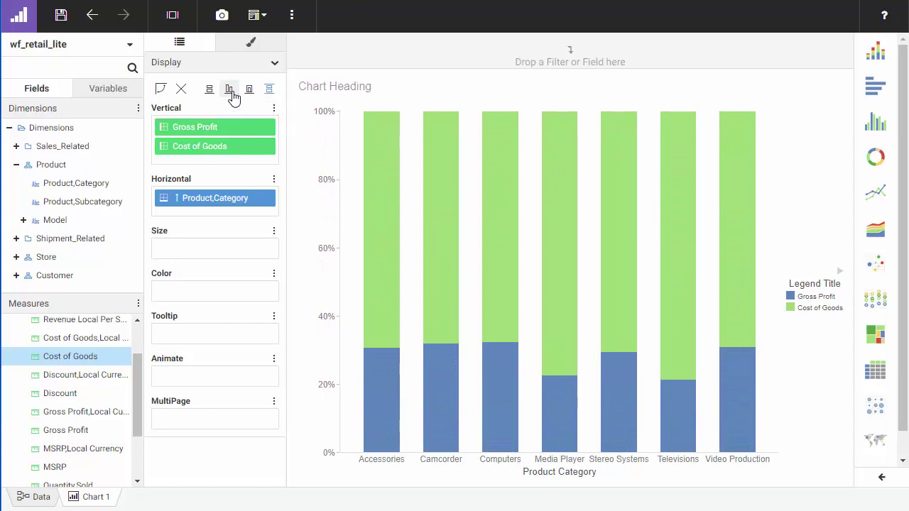
left_click(230, 92)
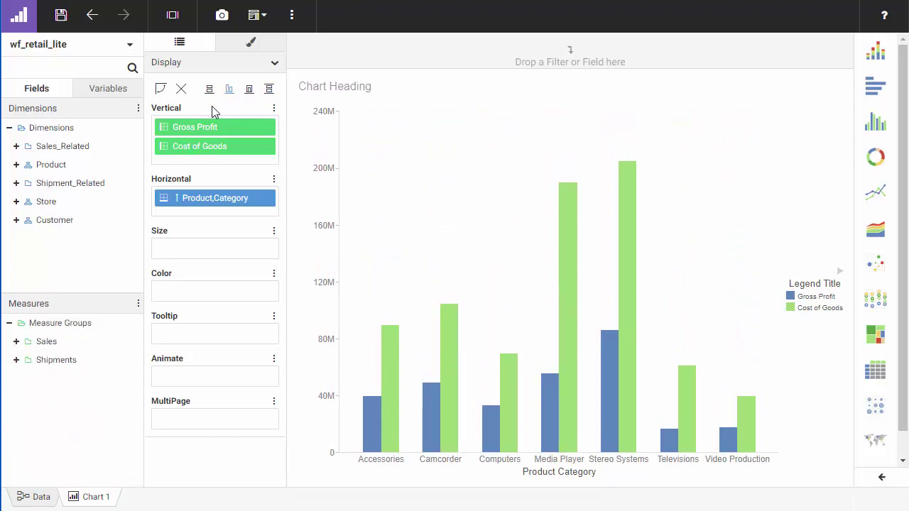
Try separate axes for the vertical measures, then return both to one shared axis
left_click(274, 108)
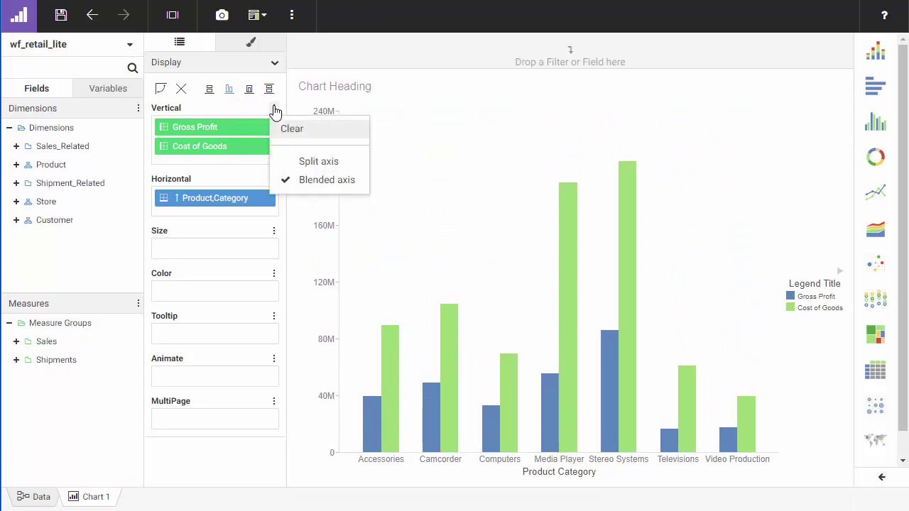
left_click(337, 165)
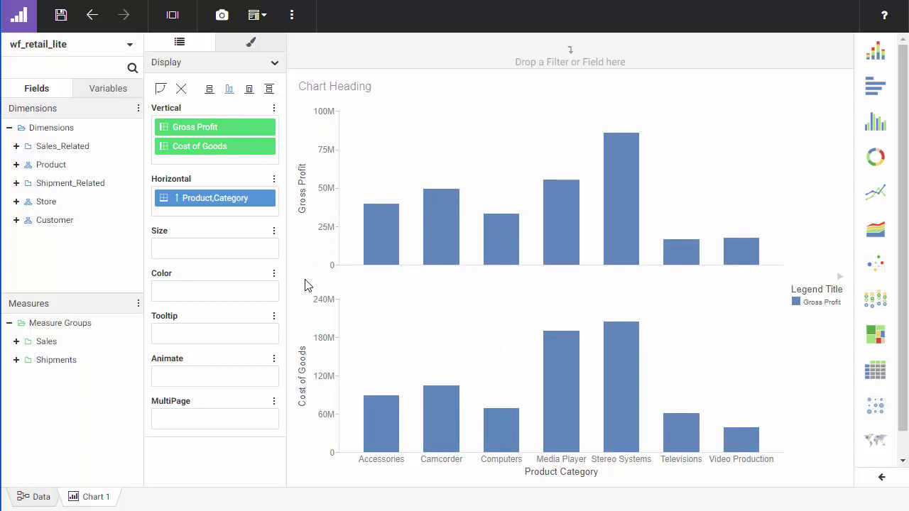
left_click(274, 108)
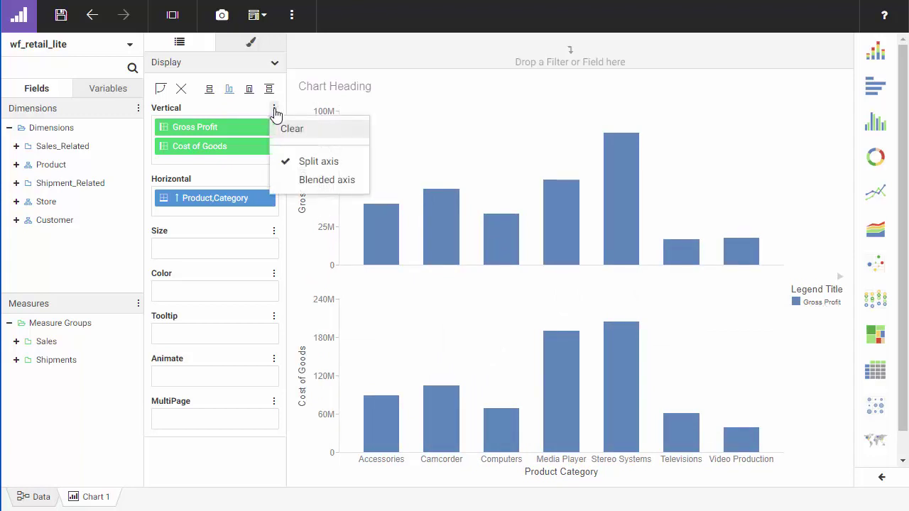
left_click(305, 179)
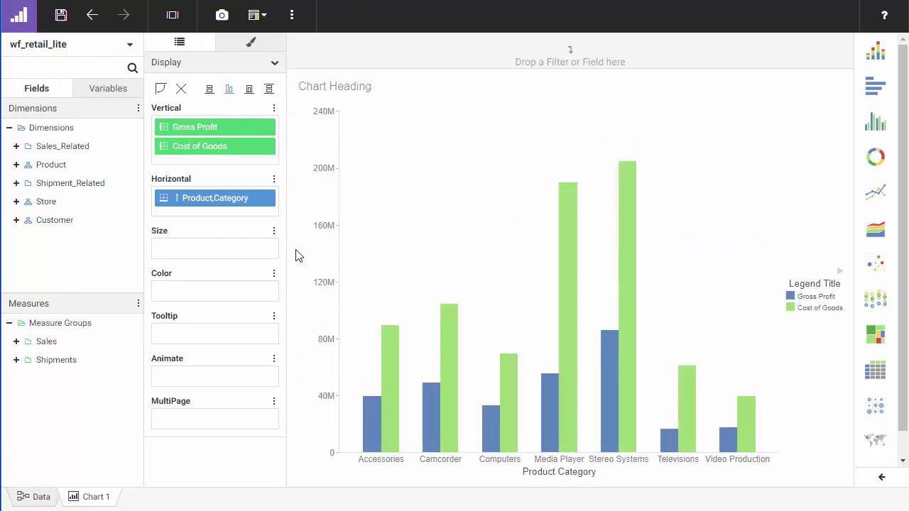
Try line, area and horizontal bar types, return to vertical bars, and retitle the heading 'Sample Chart'
left_click(877, 193)
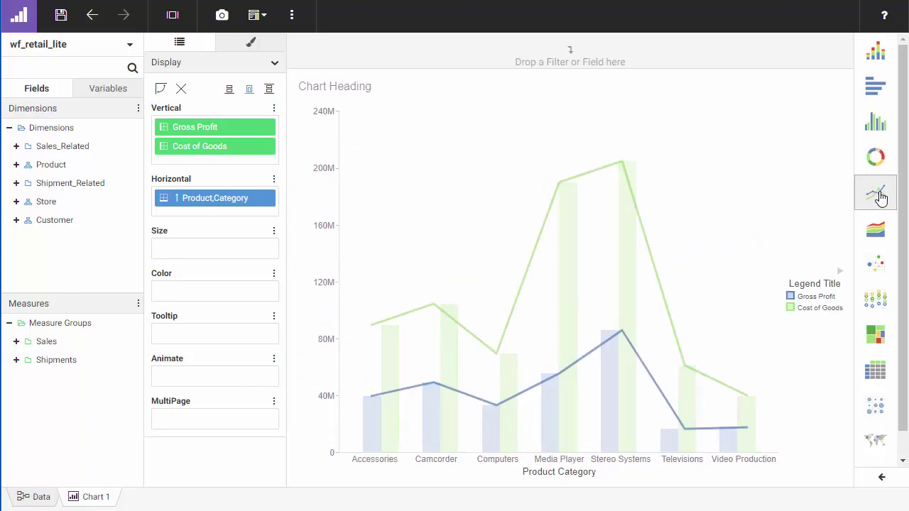
left_click(878, 231)
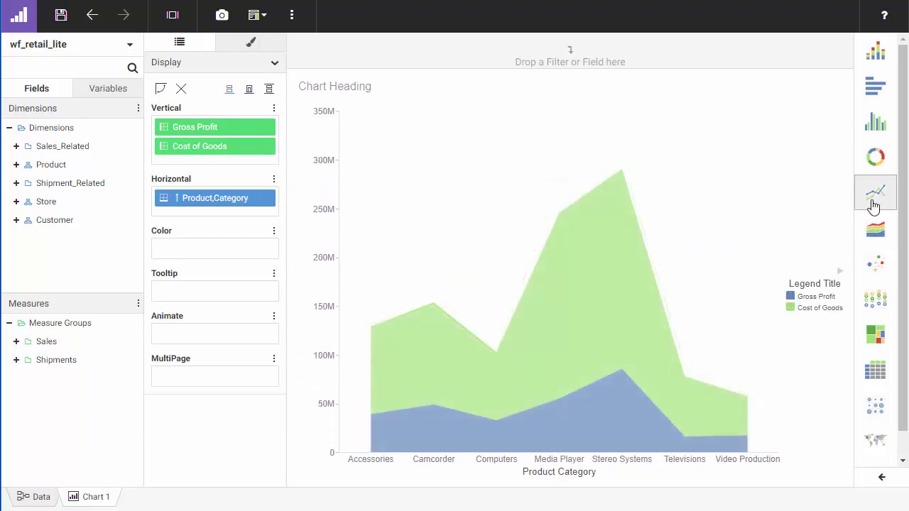
left_click(876, 88)
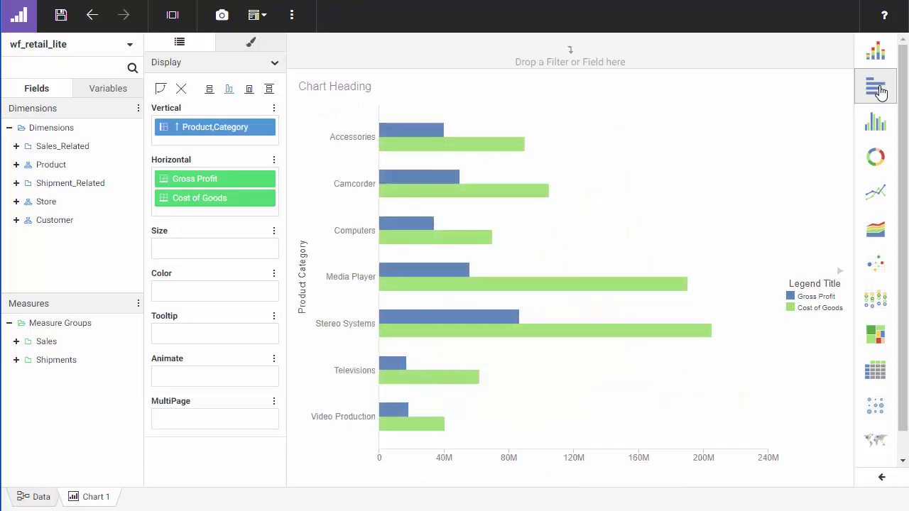
left_click(875, 122)
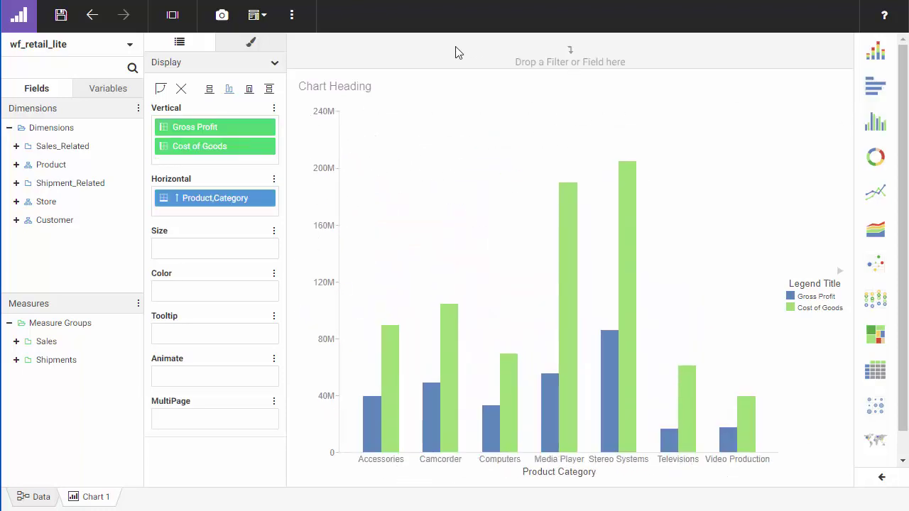
double_click(356, 87)
type("Sample Chart")
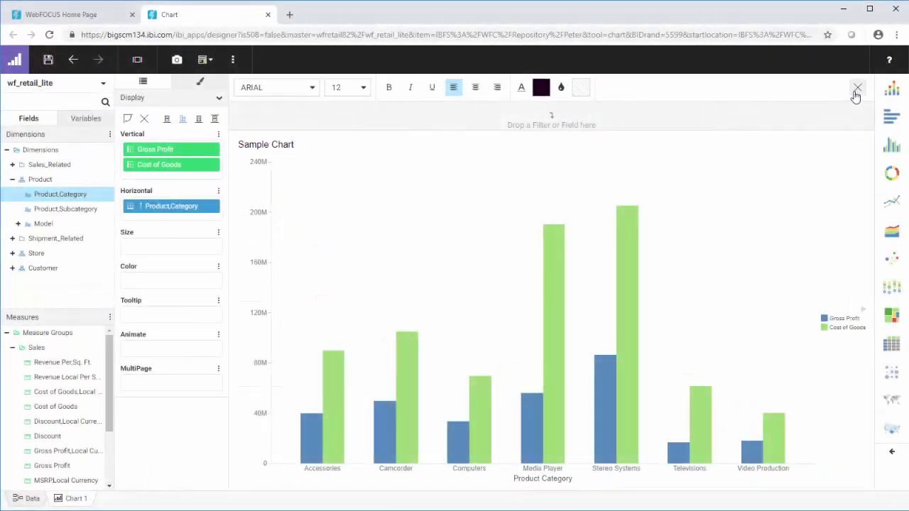
left_click(857, 88)
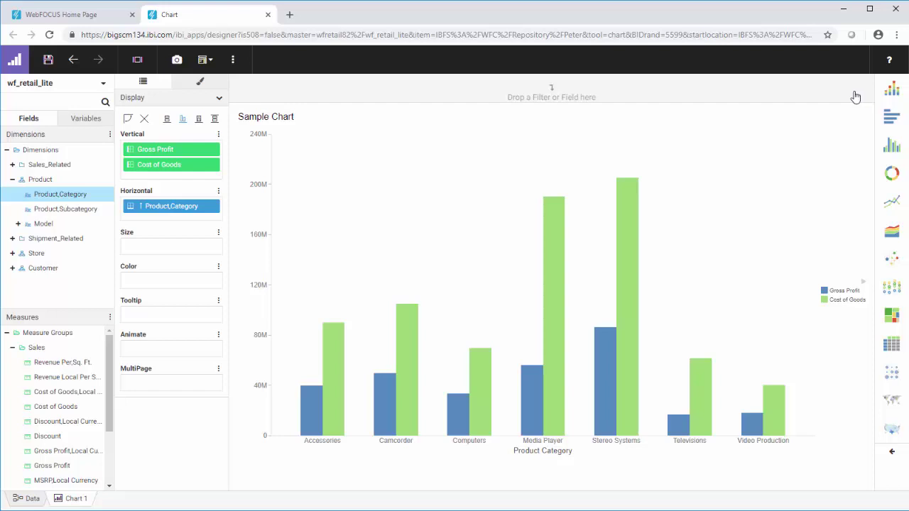
left_click(138, 62)
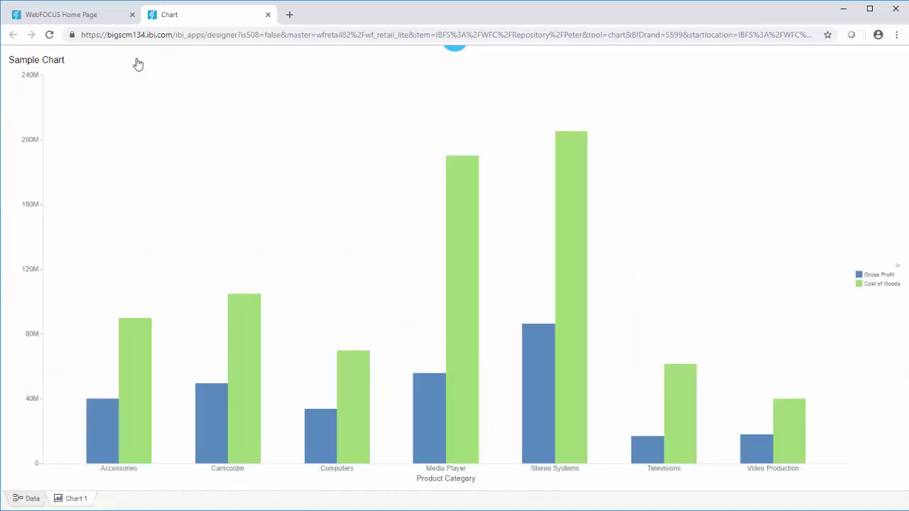
key("Escape")
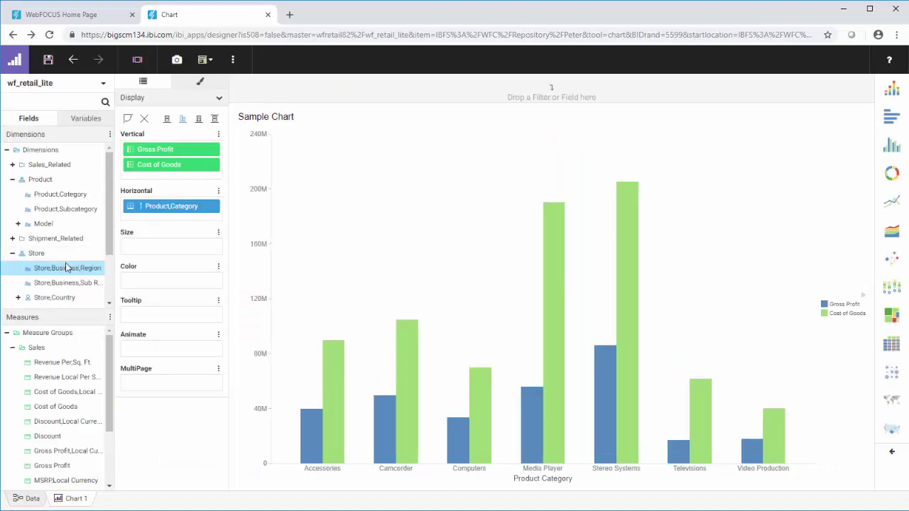
left_click_drag(149, 209, 260, 92)
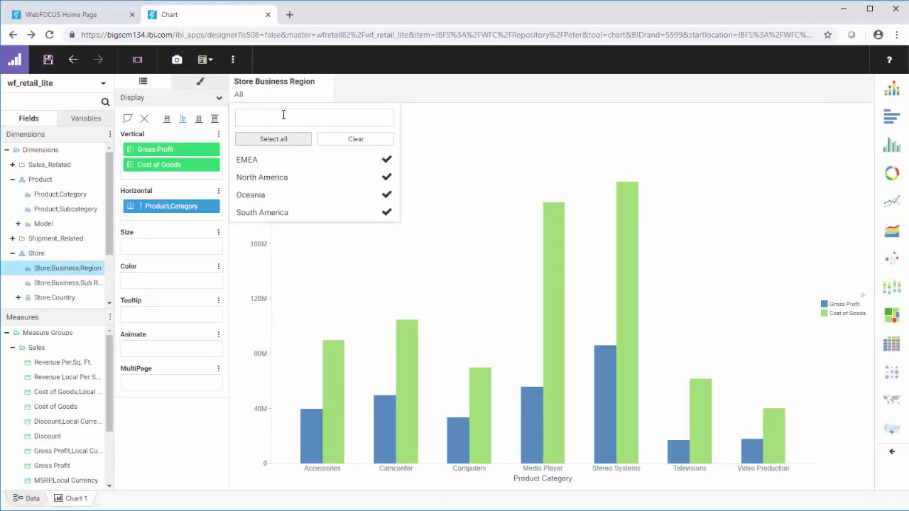
left_click(295, 95)
left_click(323, 201)
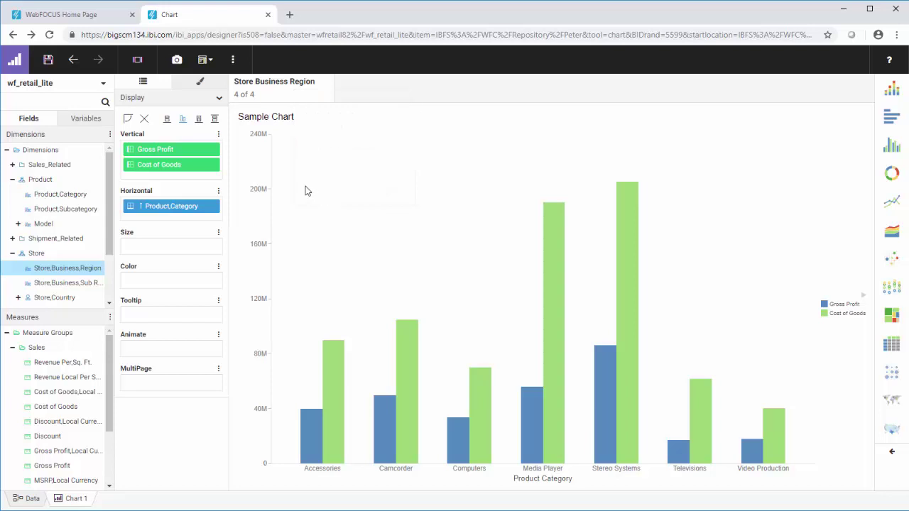
left_click(140, 61)
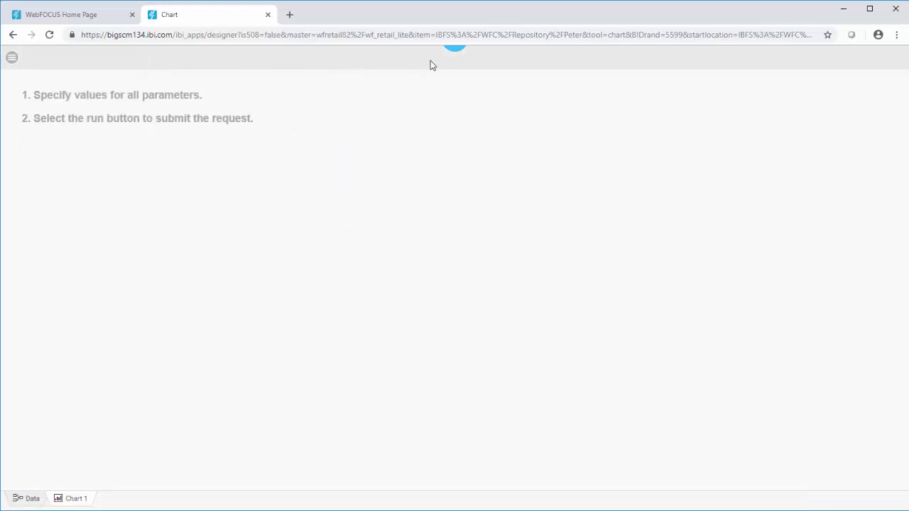
left_click(453, 53)
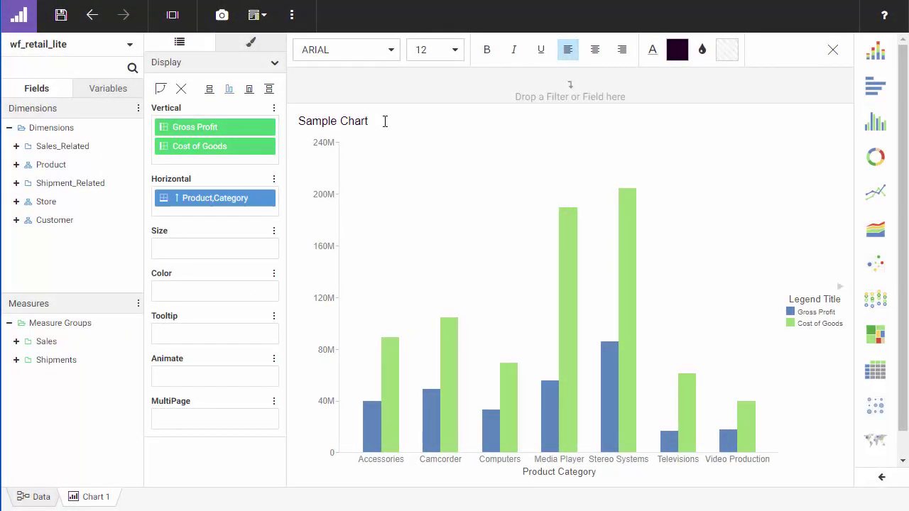
Close the heading text formatting and save a thumbnail image of the chart
left_click(832, 50)
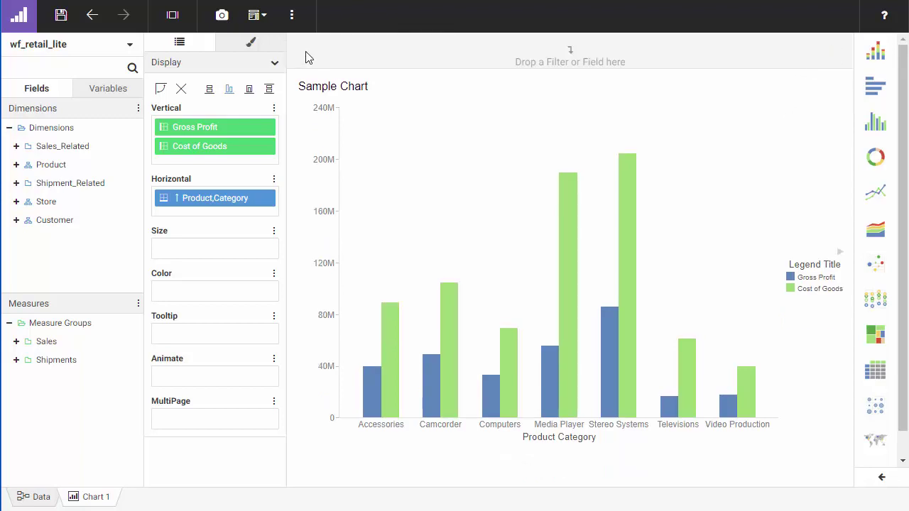
left_click(222, 17)
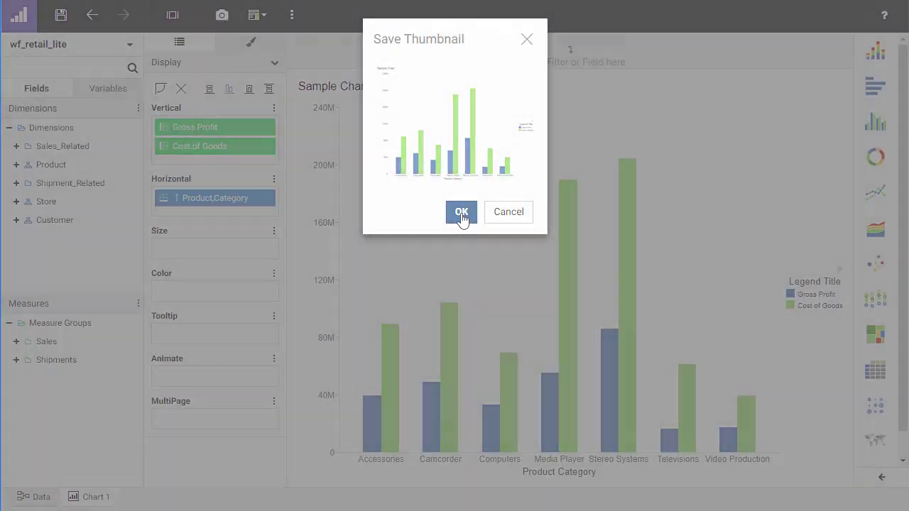
left_click(462, 215)
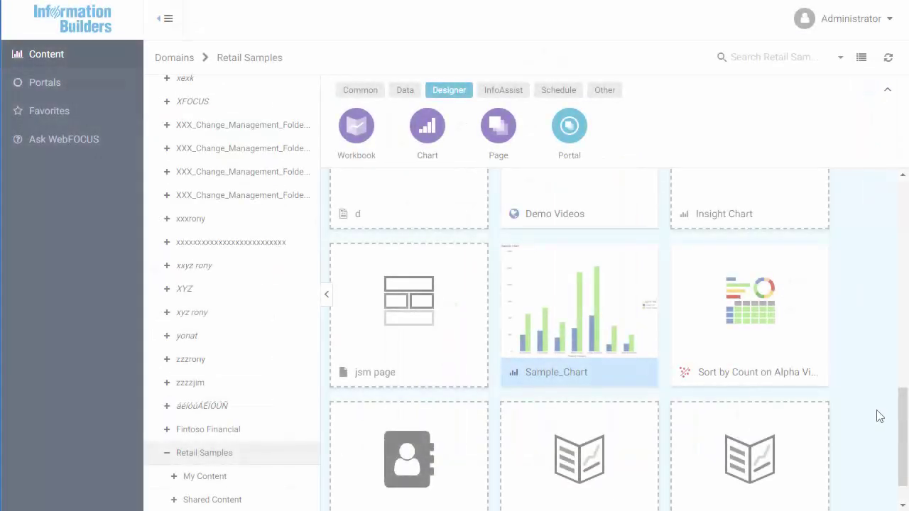